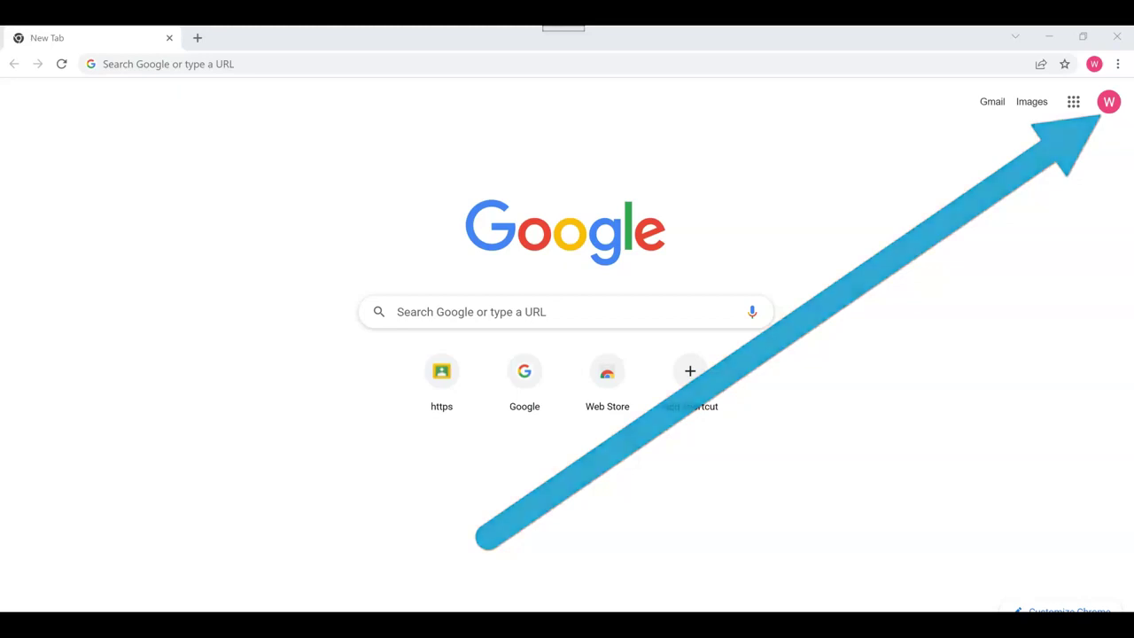
Sign out of the Google account from the avatar menu and choose Use another account.
left_click(1109, 100)
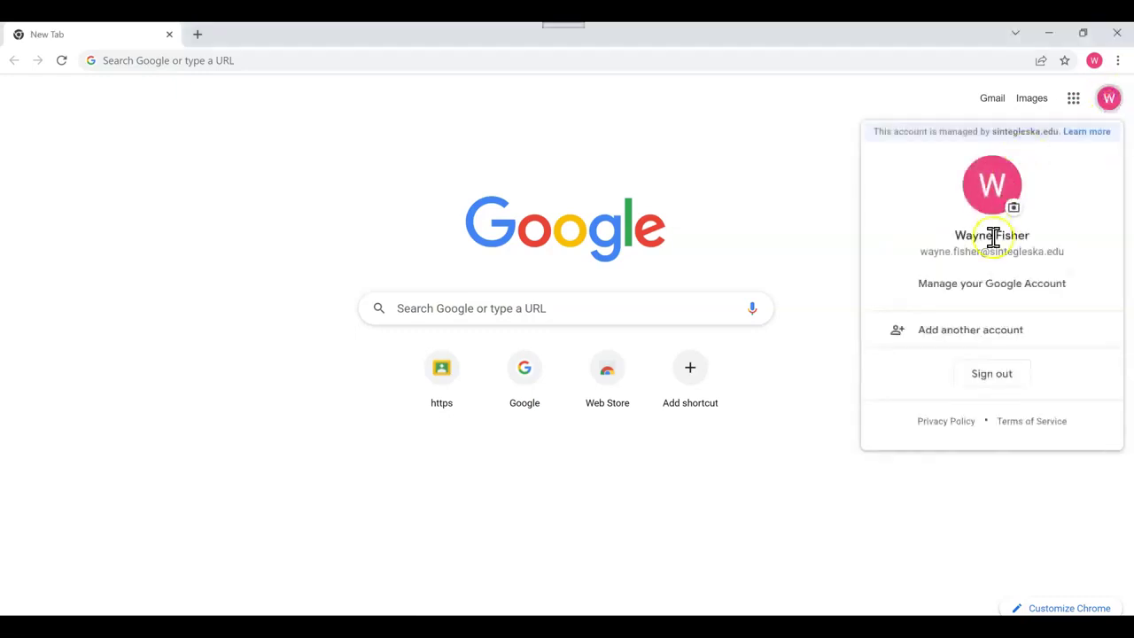
left_click(992, 375)
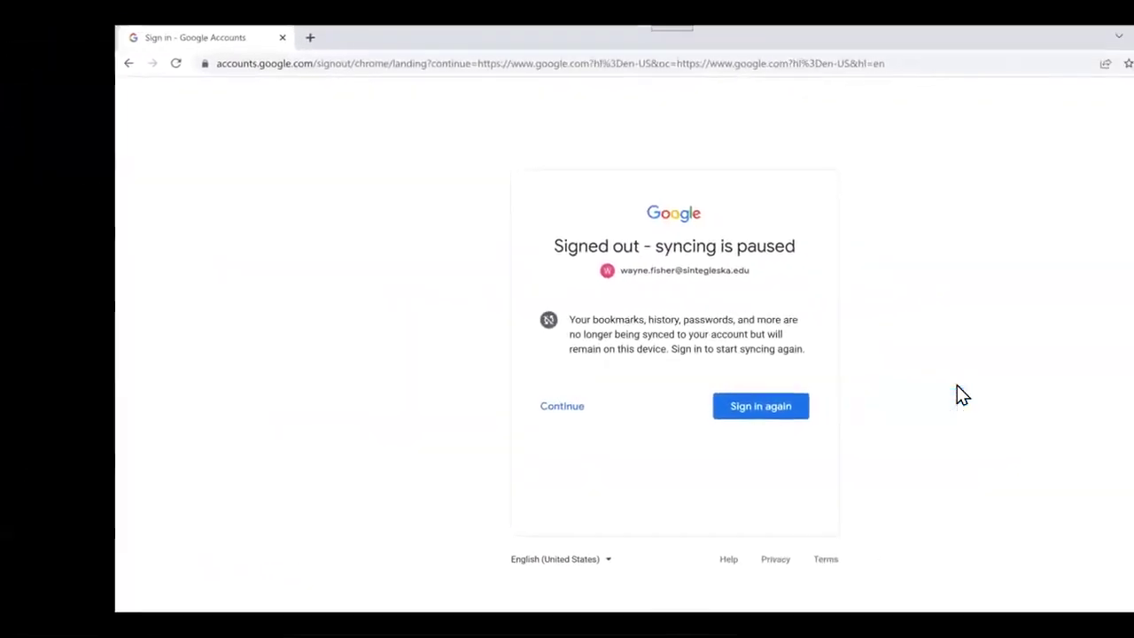
left_click(452, 407)
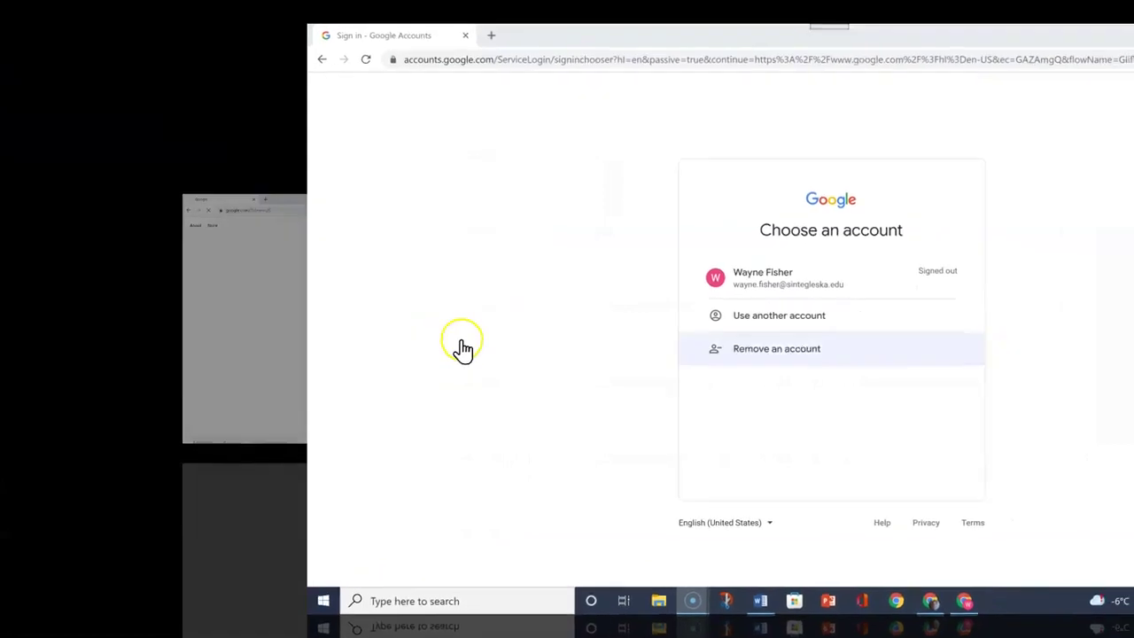
left_click(506, 320)
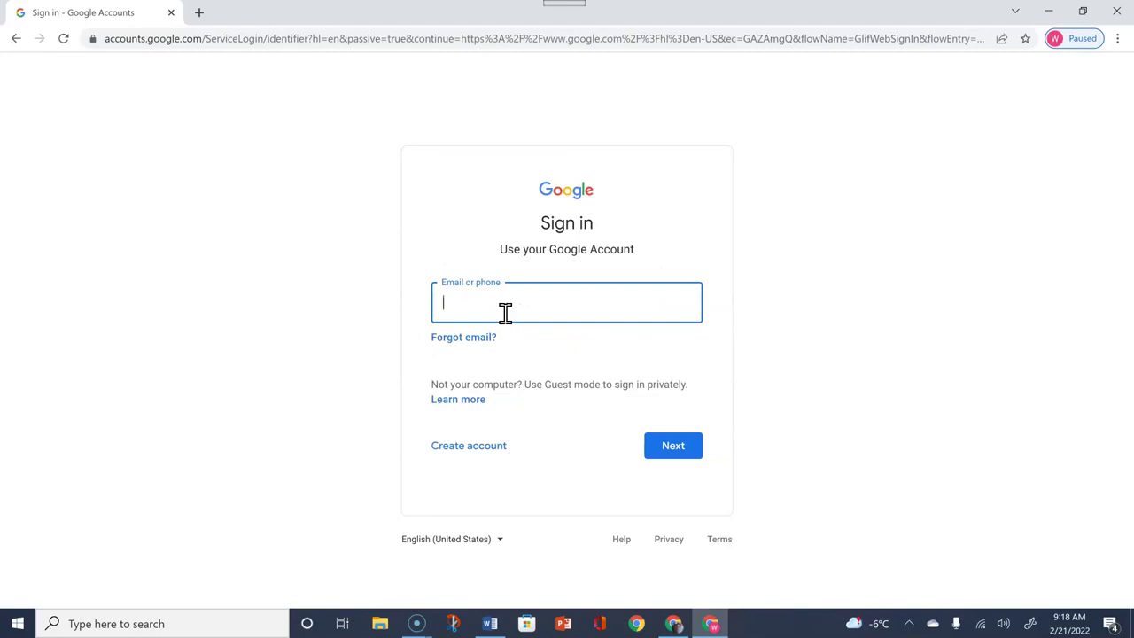
Enter the account's email address, submit it, and fill in the account password.
left_click(488, 309)
left_click(454, 296)
left_click(678, 453)
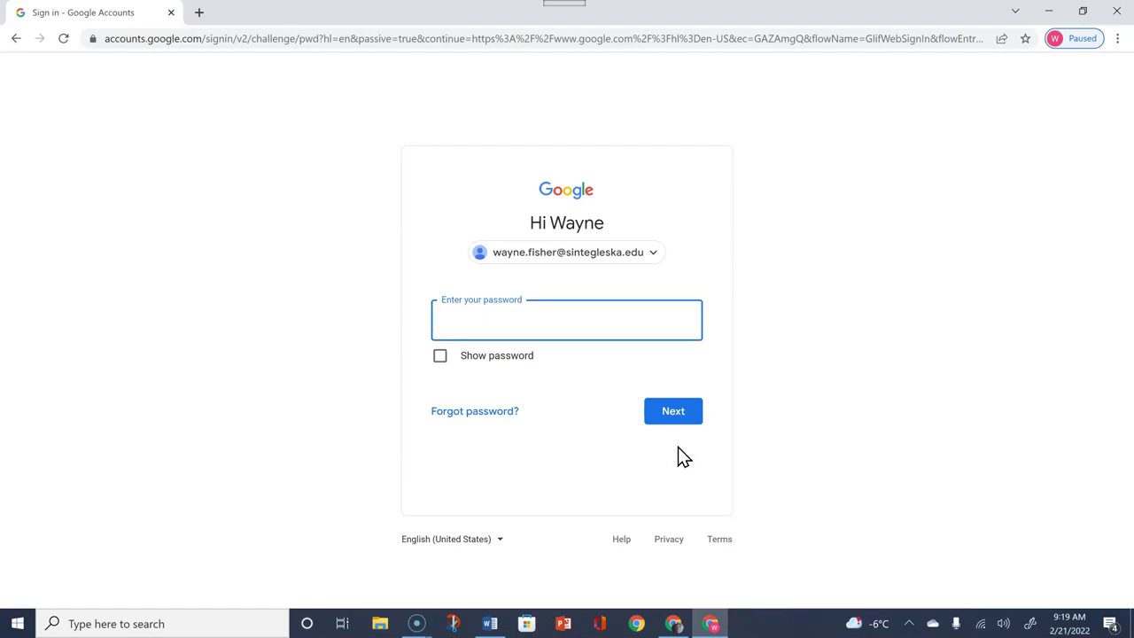
left_click(501, 330)
type("••••••••••")
Submit the password to sign in, then sign out again from the google.com avatar menu.
left_click(672, 413)
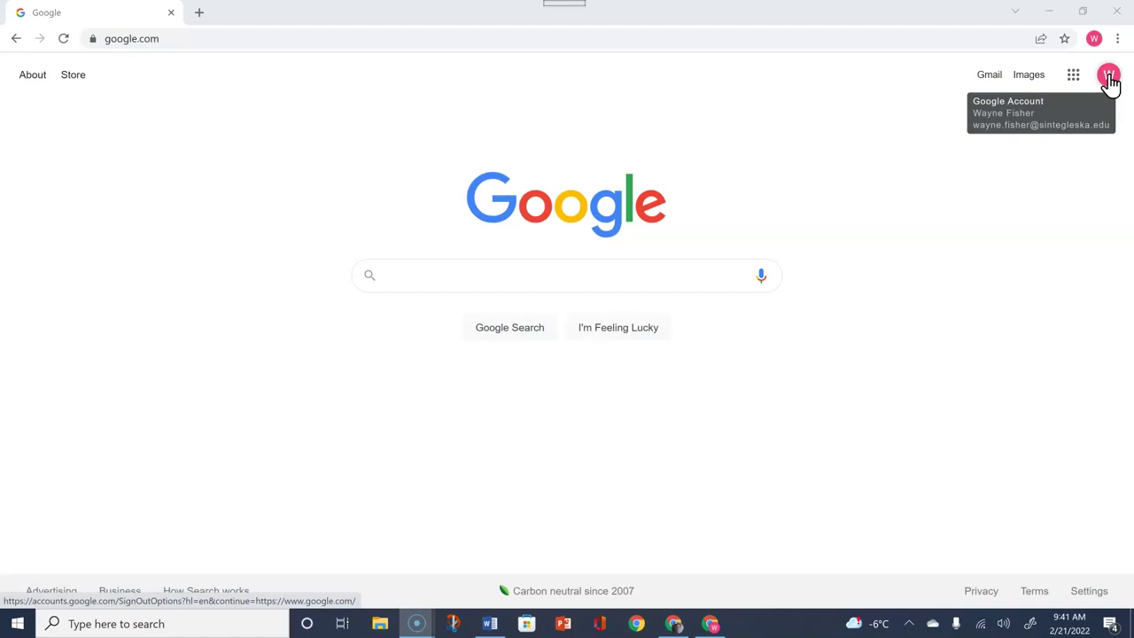
left_click(606, 443)
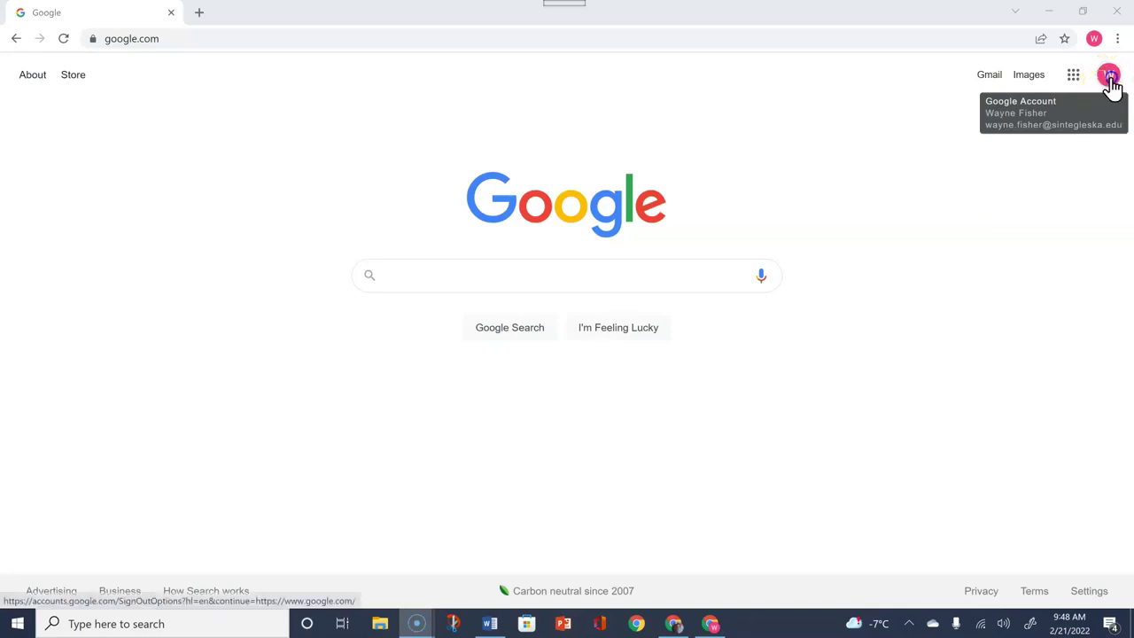
left_click(1109, 76)
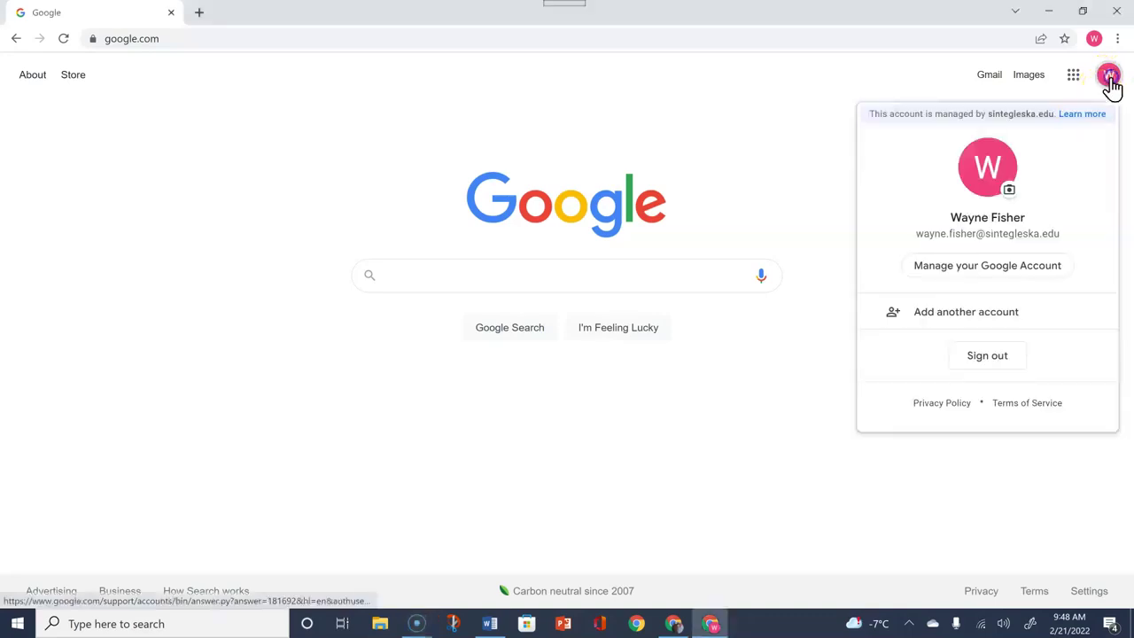
left_click(994, 360)
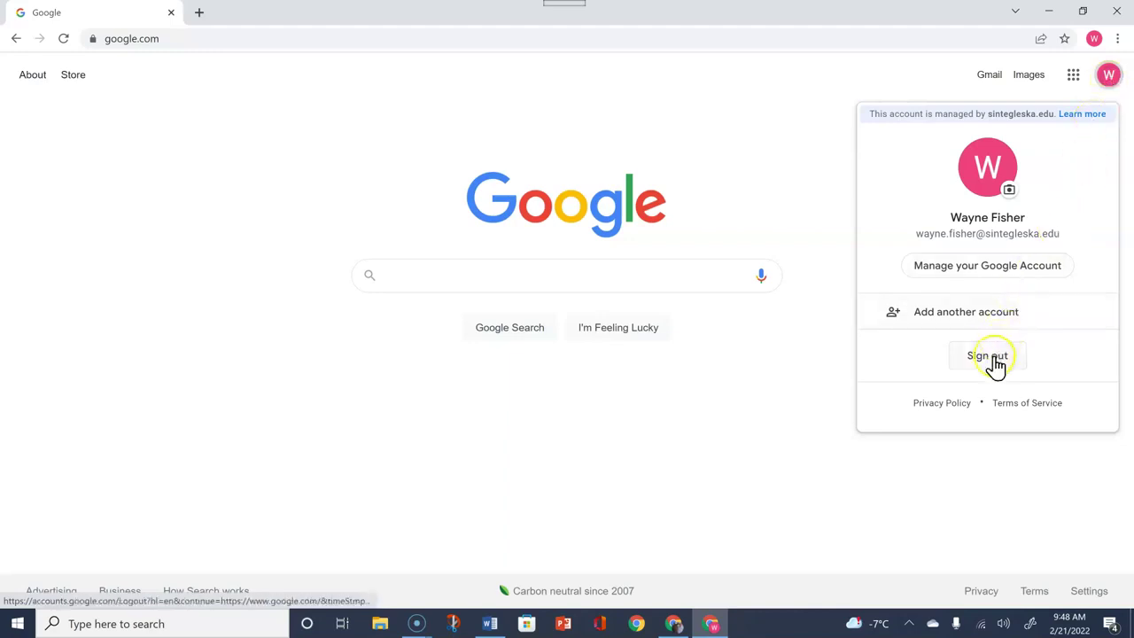
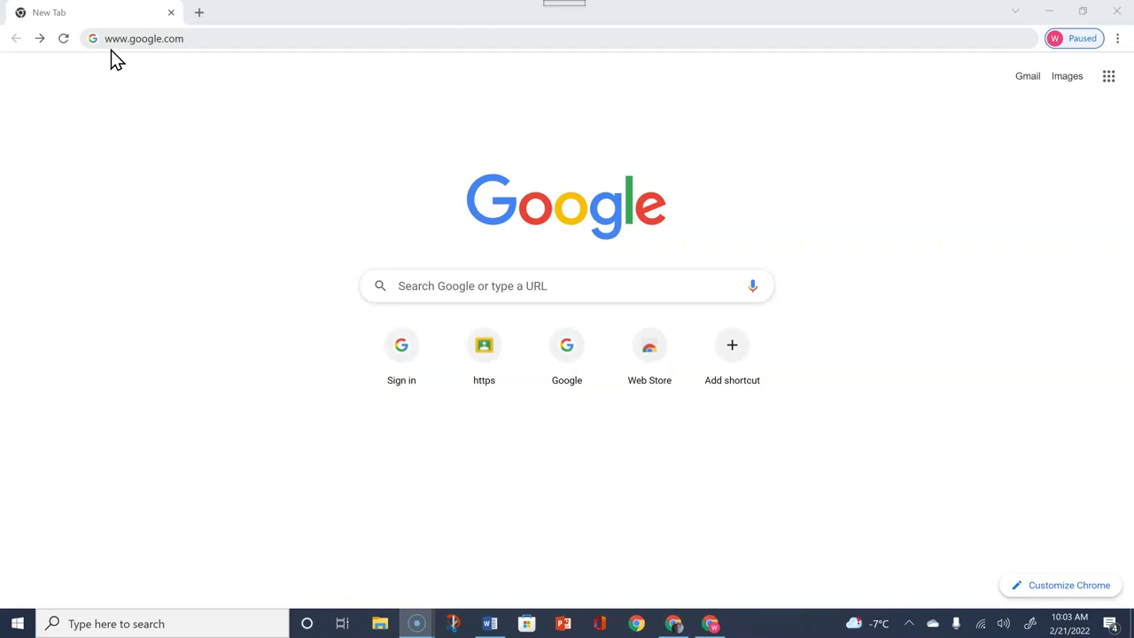
Go to google.com and reach Google's Choose an account page.
left_click(183, 40)
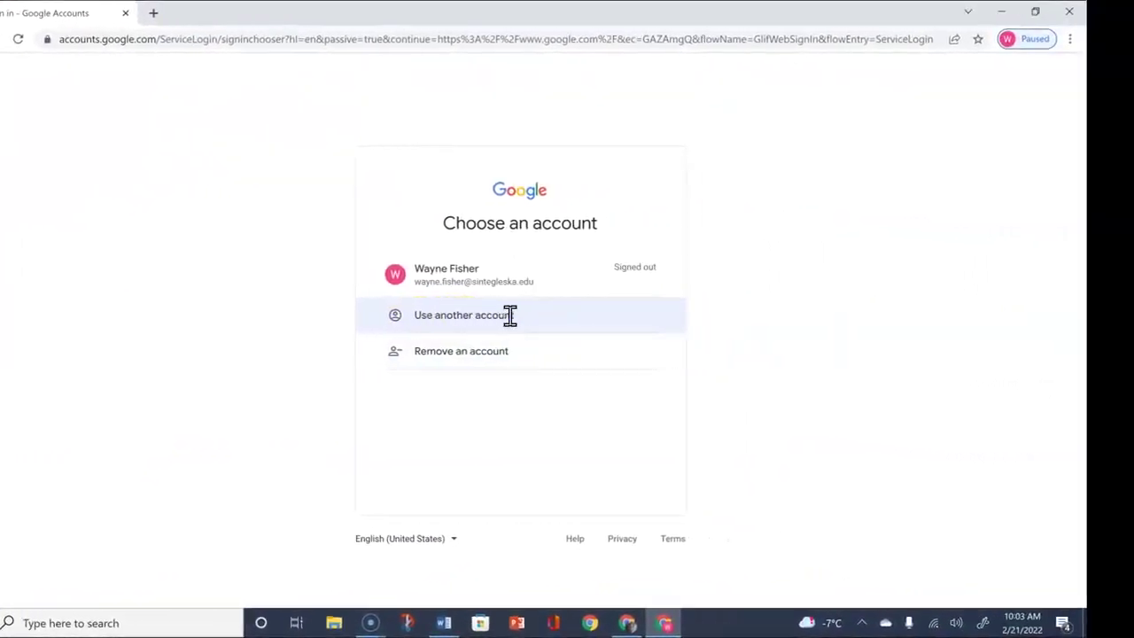
Choose another account, fill in the saved school e-mail and continue to the password page.
left_click(510, 315)
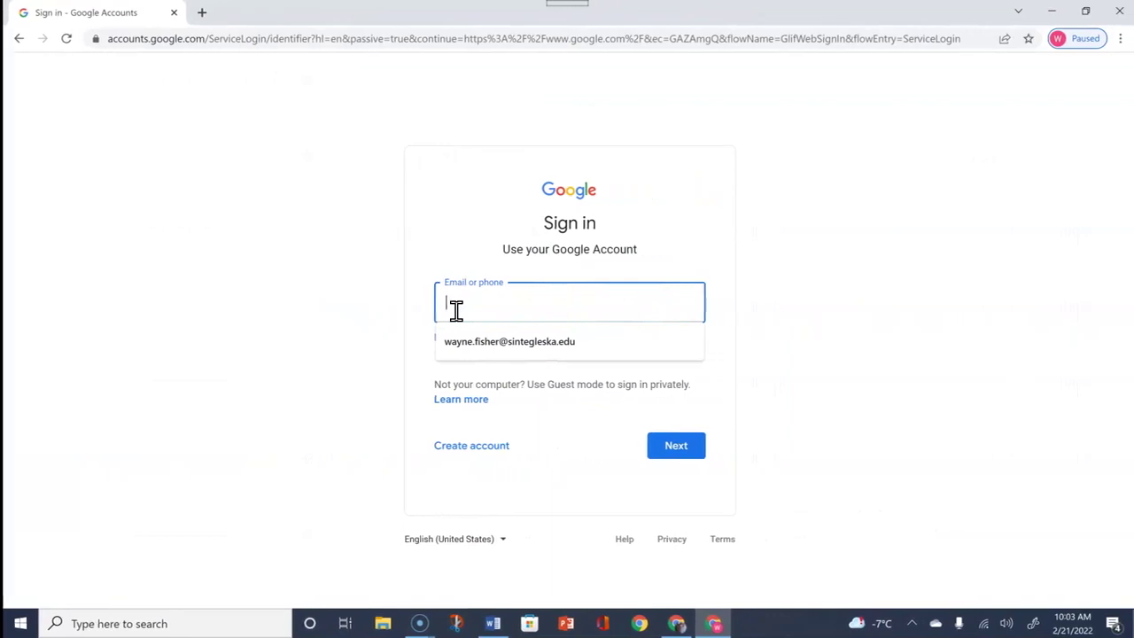
left_click(527, 343)
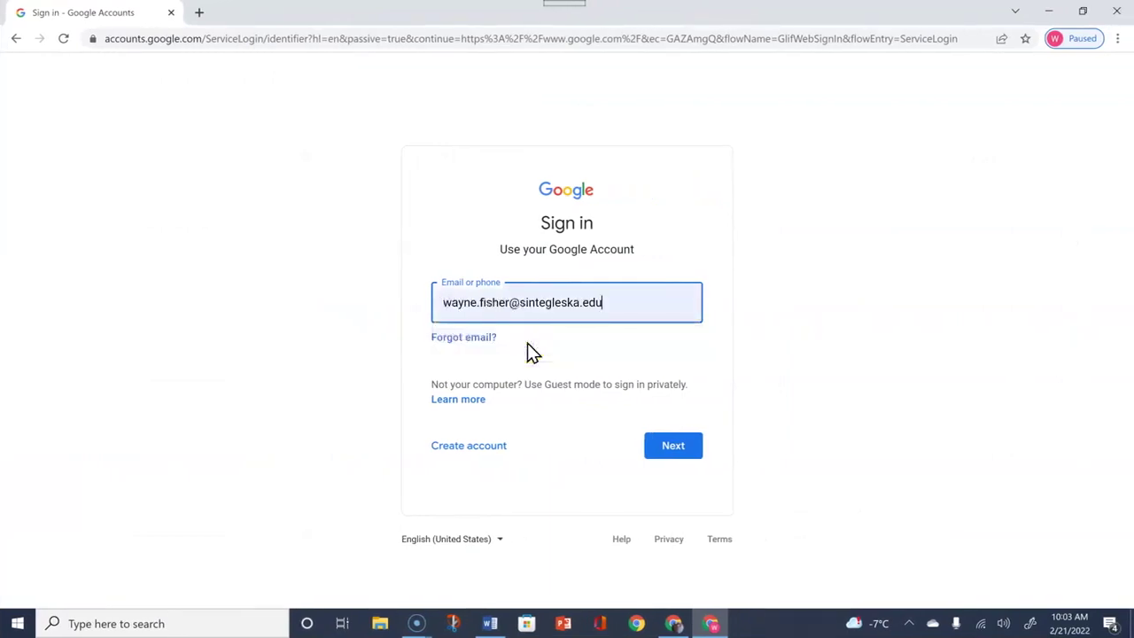
left_click(674, 450)
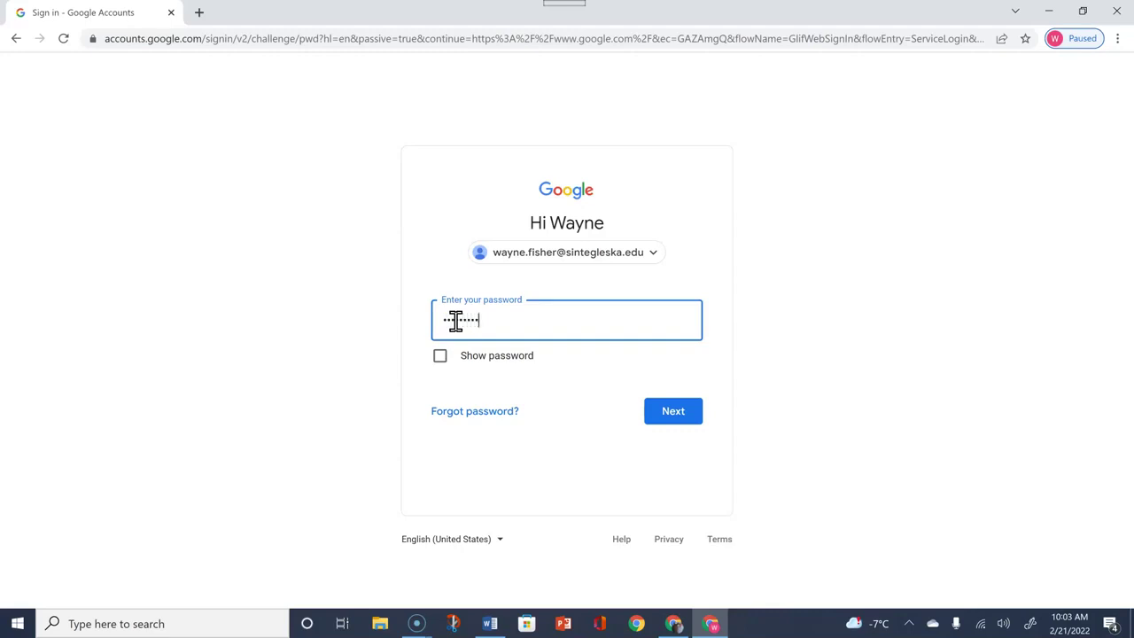
Submit the password to finish signing in to the school account on google.com.
left_click(680, 414)
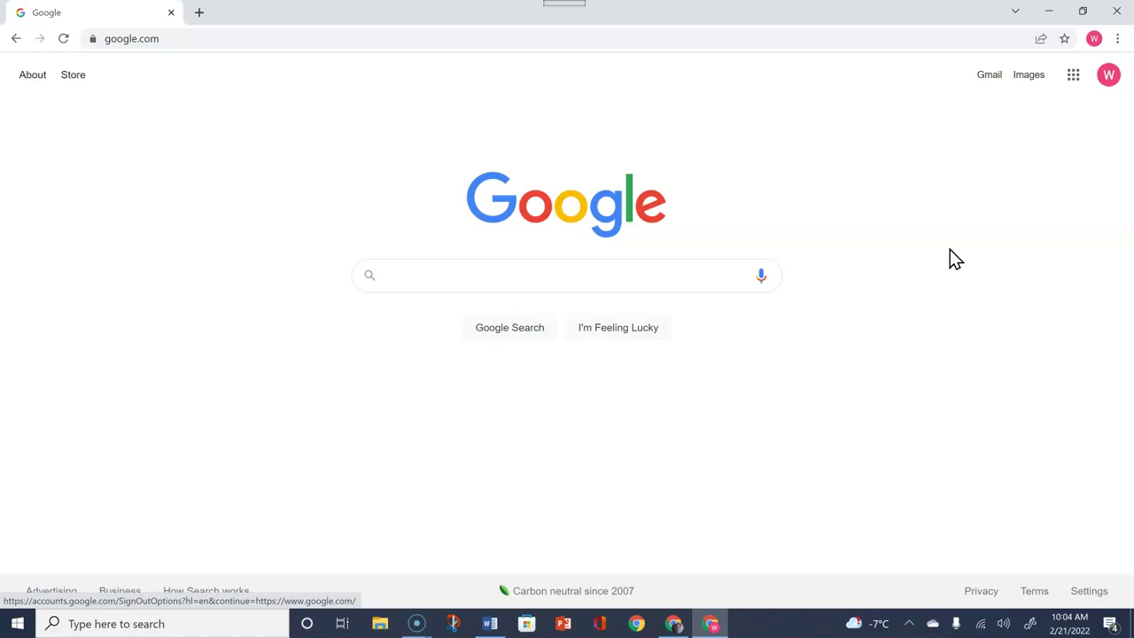
left_click(958, 233)
Open the school account's panel from the avatar at the top right of google.com.
left_click(1107, 80)
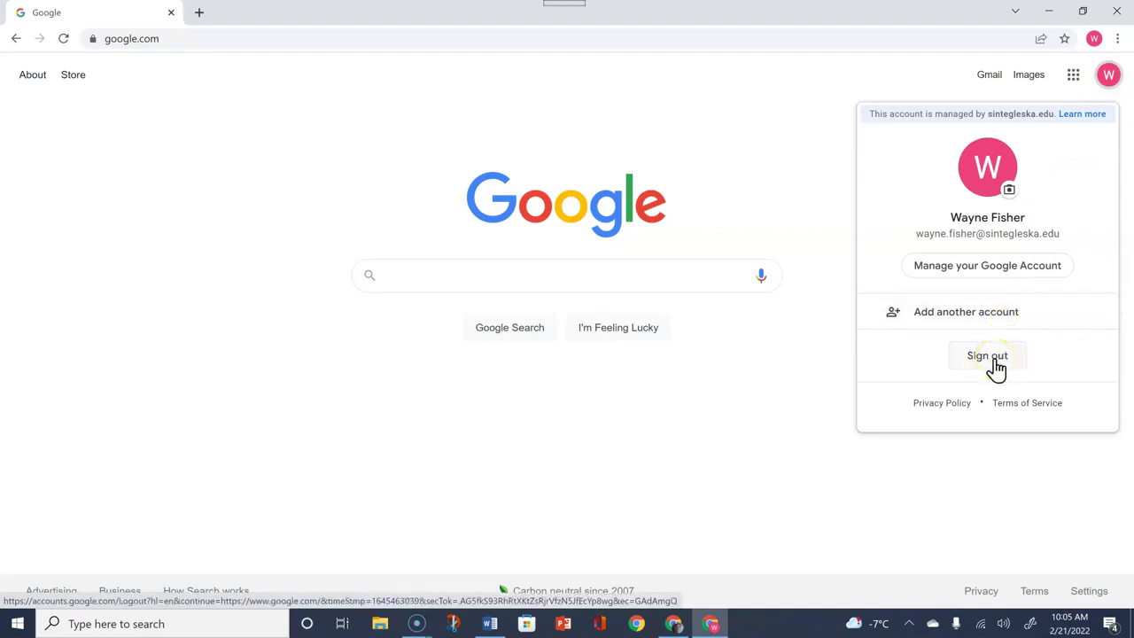
Sign the school account out of Google from the account panel.
left_click(994, 366)
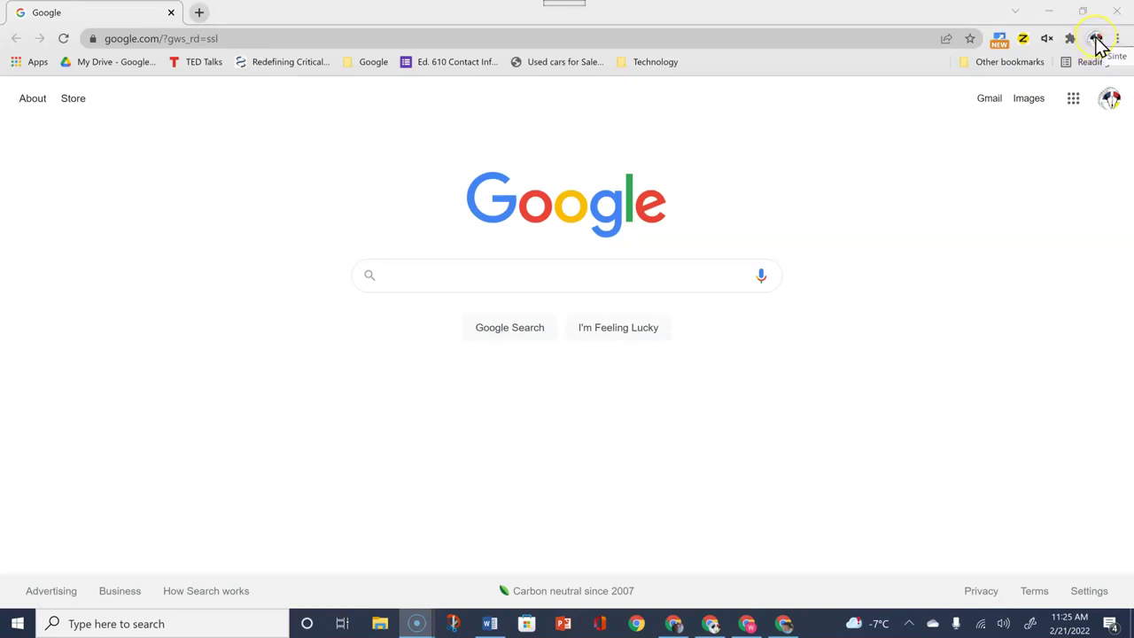
left_click(1096, 40)
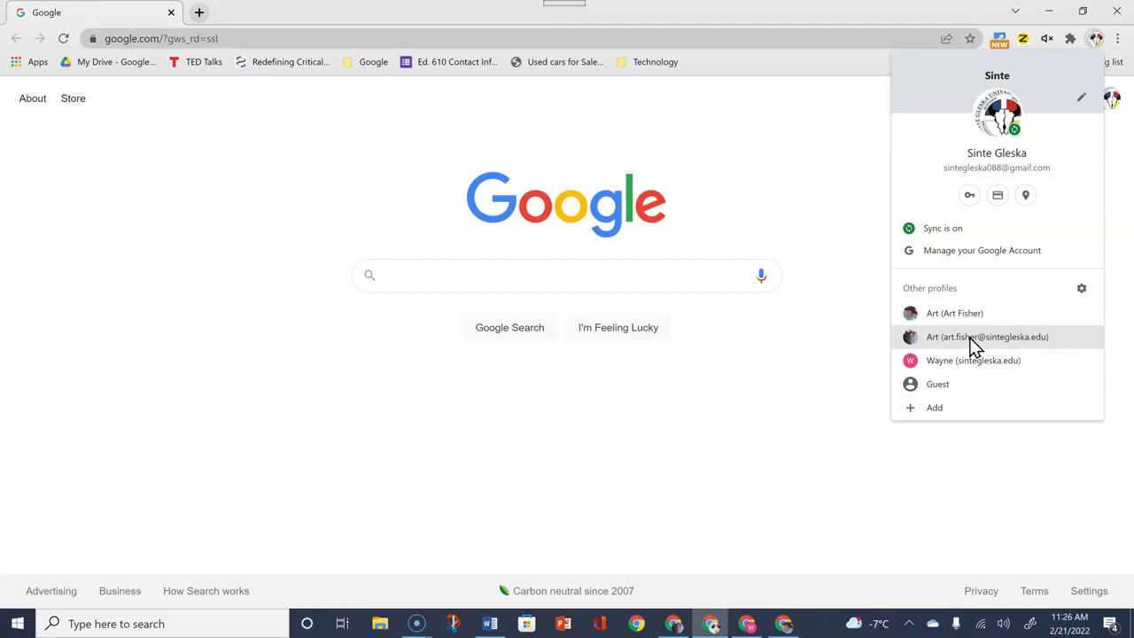
left_click(934, 407)
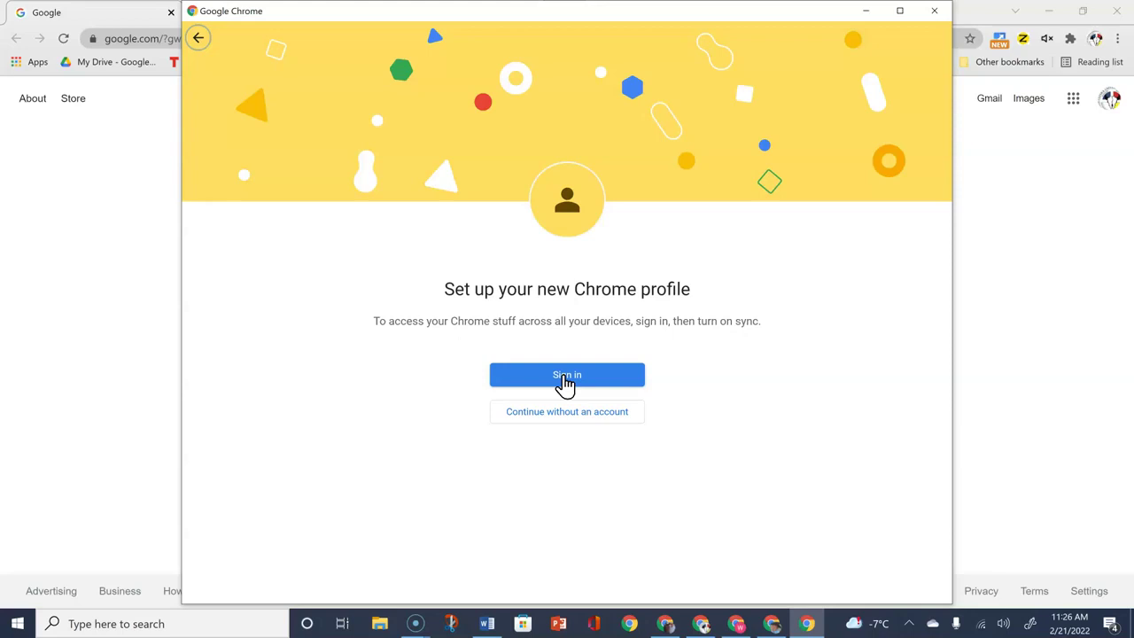
Sign the new profile in with the pasted school e-mail and the account password.
left_click(565, 379)
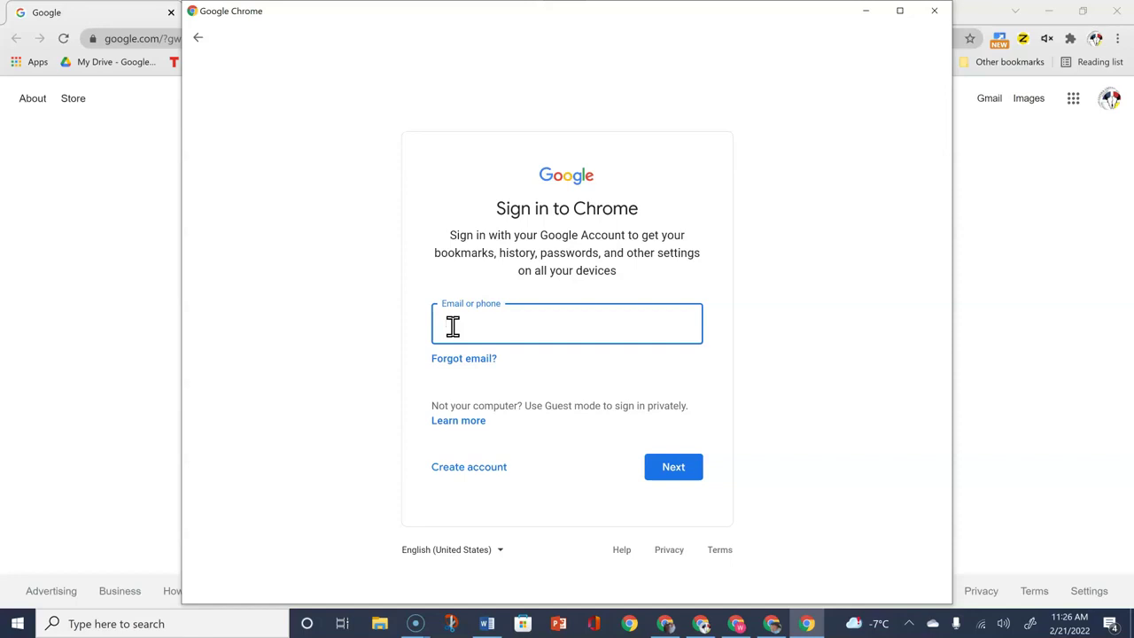
left_click(459, 328)
key("ctrl+v")
left_click(673, 474)
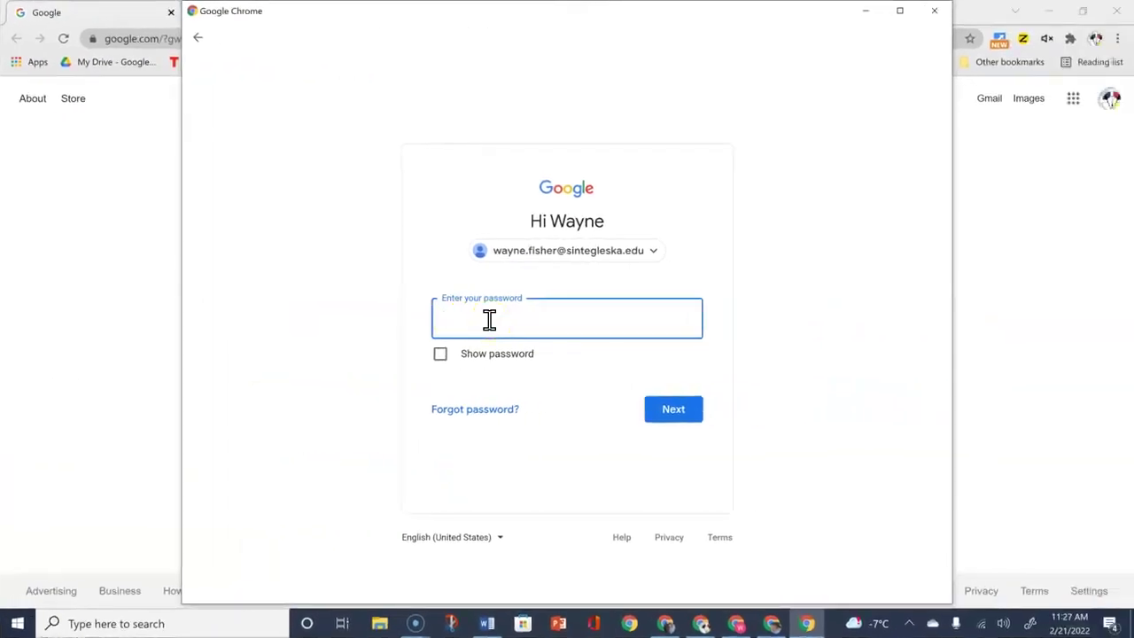
type("**********")
left_click(669, 413)
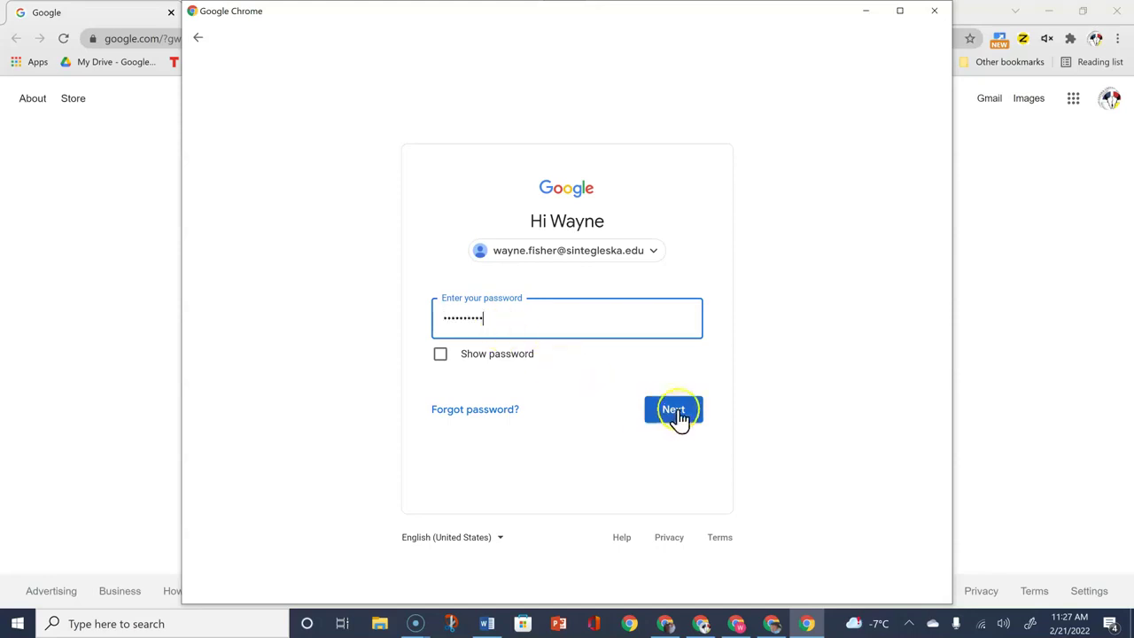